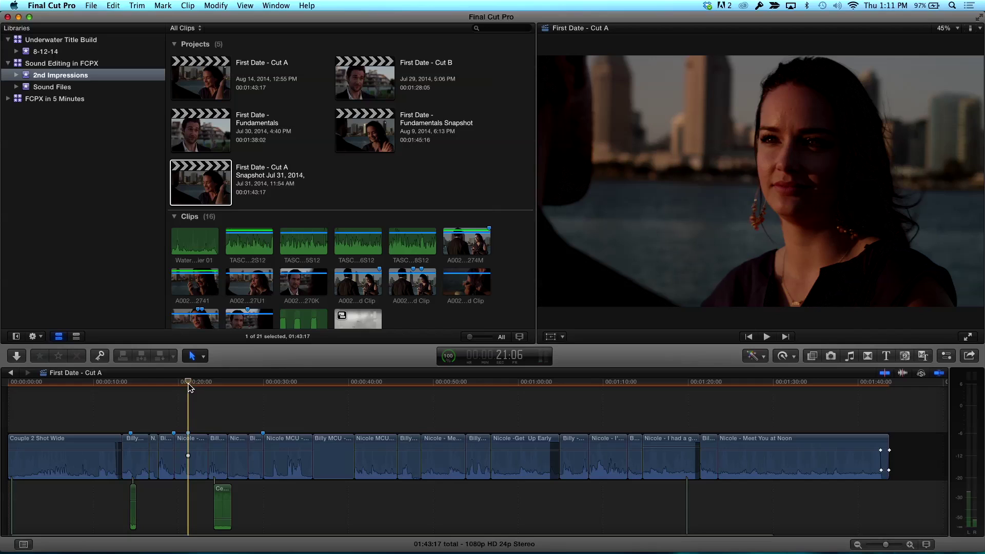
# Step: Add a Compressor Settings destination using x264 1920x1080 iTunes Mastering to the Destinations list
pyautogui.press('super+comma')
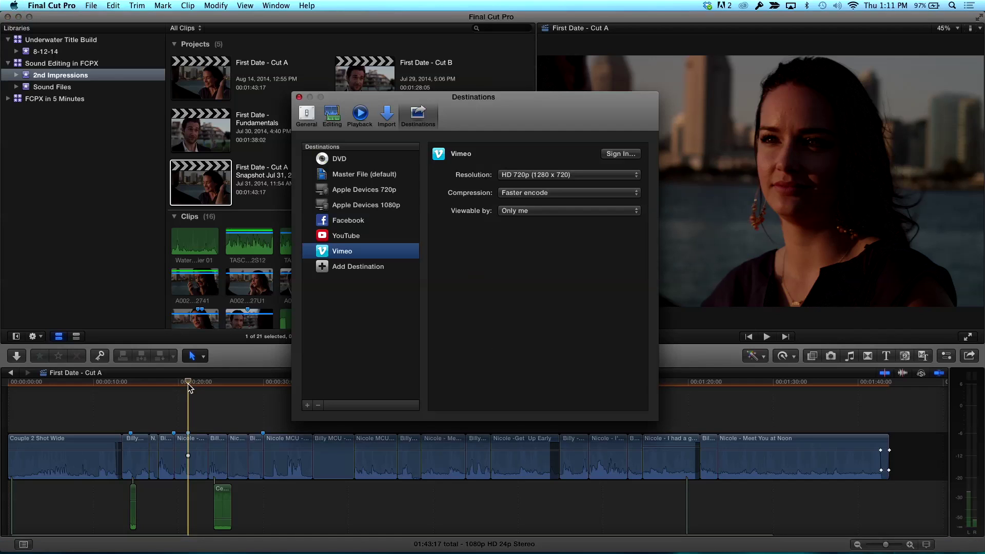
pyautogui.click(338, 273)
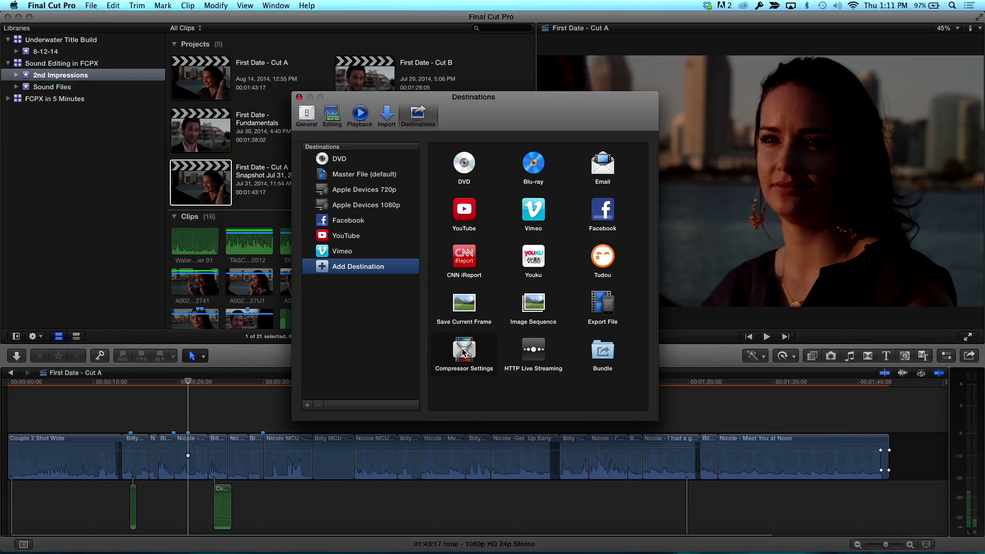
pyautogui.moveTo(464, 352); pyautogui.dragTo(361, 328)
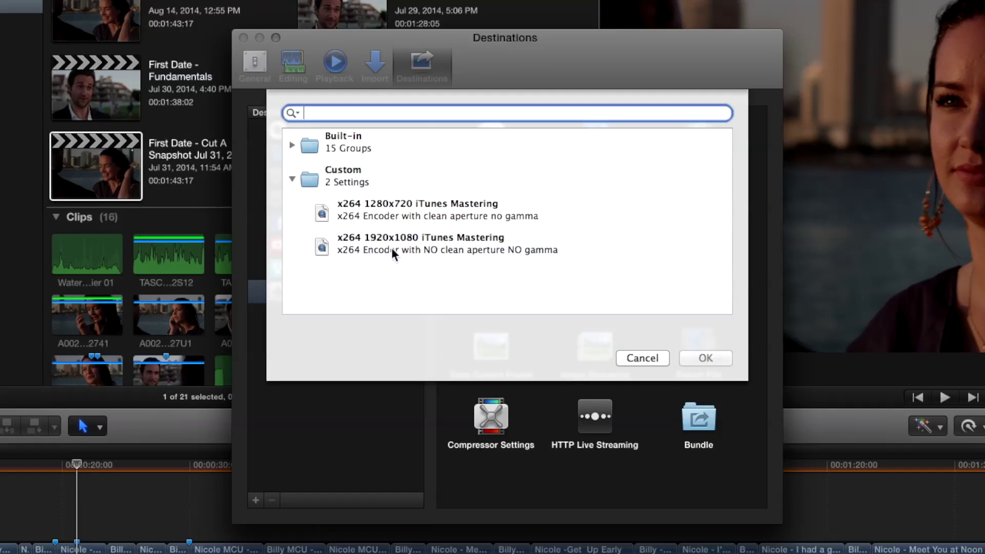
pyautogui.click(377, 244)
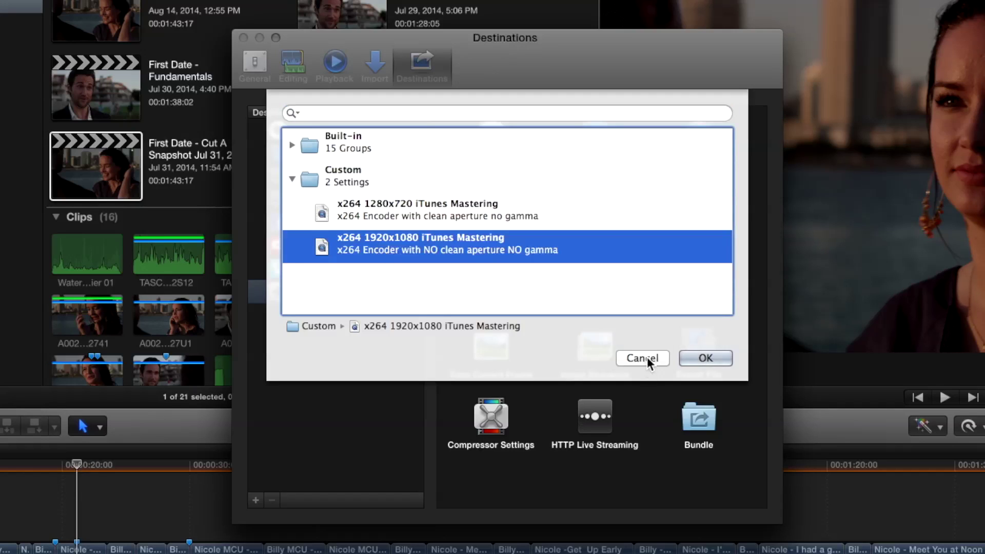
pyautogui.click(688, 358)
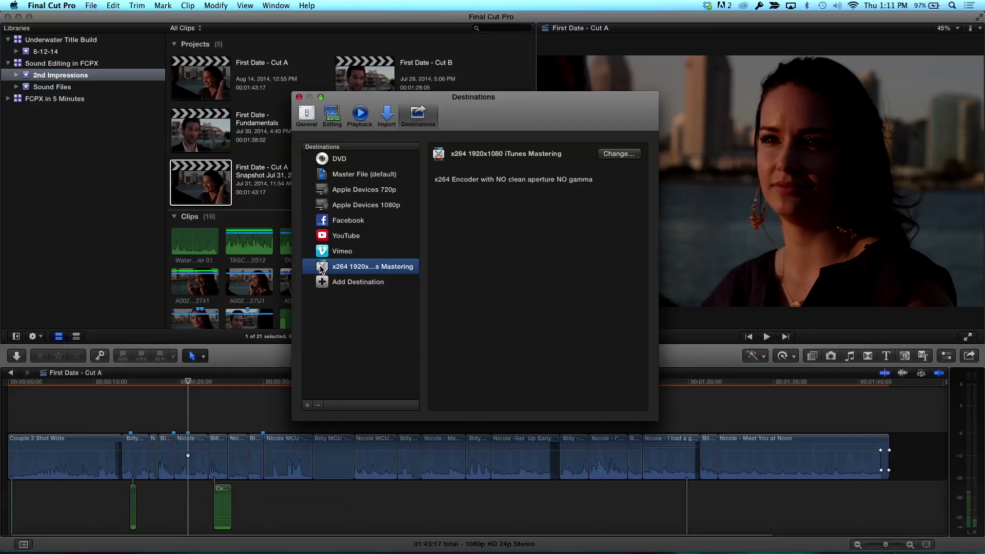
pyautogui.rightClick(321, 269)
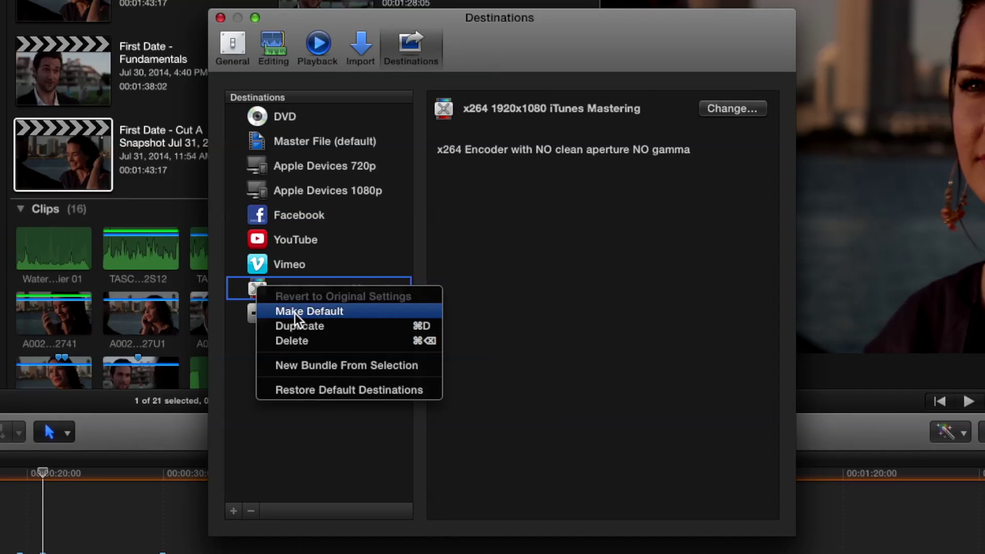
# Step: Make x264 1920x1080 iTunes Mastering the default destination, close Preferences, and show File > Share
pyautogui.click(294, 313)
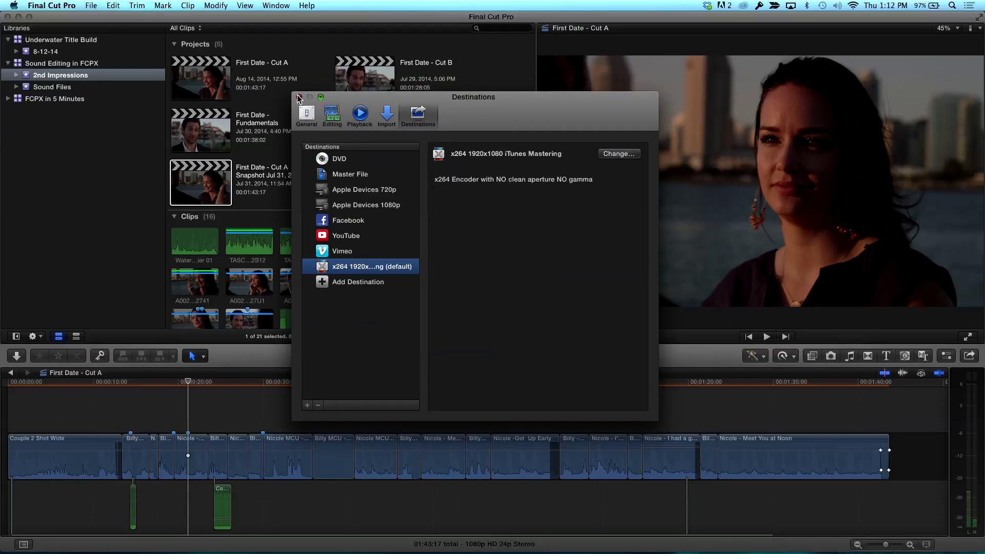
pyautogui.click(299, 97)
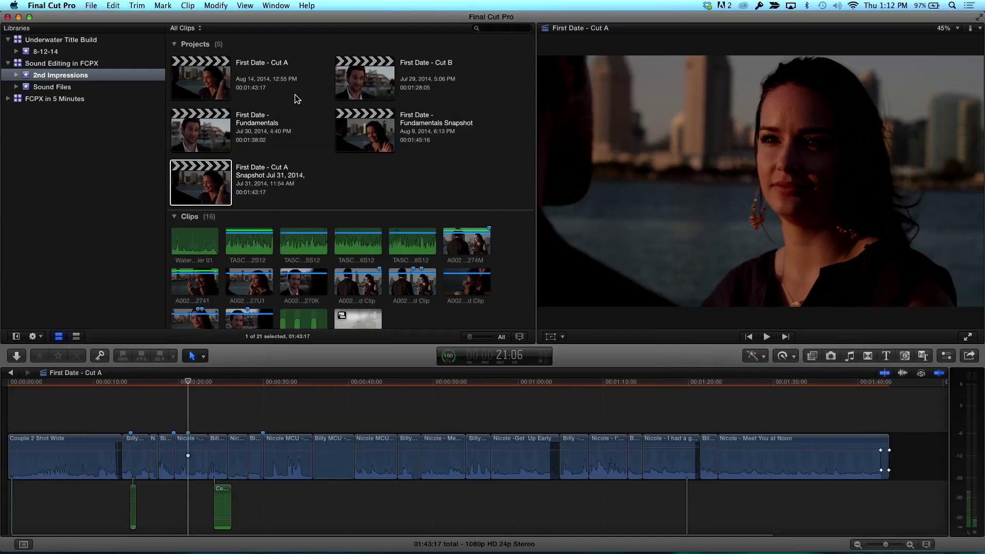
pyautogui.click(92, 5)
pyautogui.moveTo(232, 108)
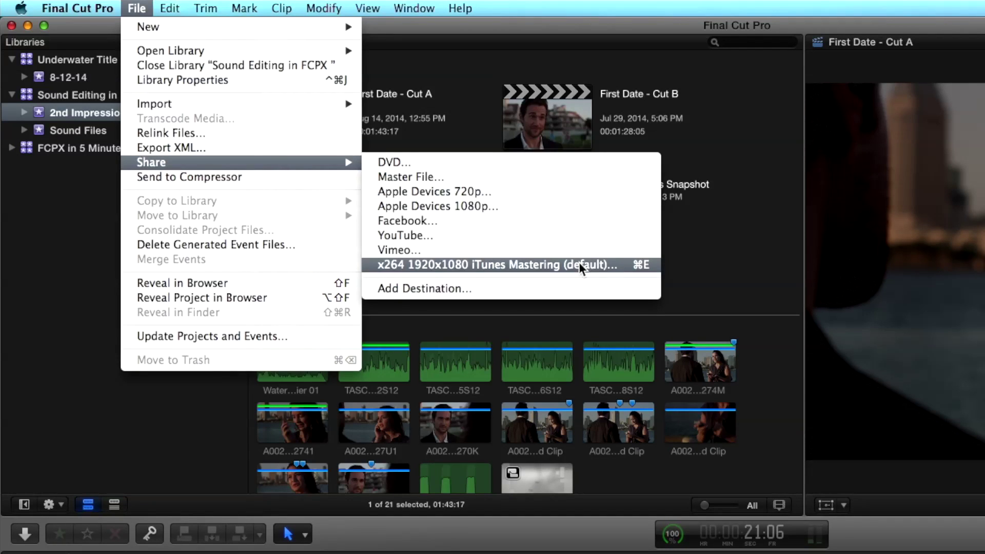
# Step: Share First Date - Cut A to the default x264 destination after reviewing its settings
pyautogui.click(260, 248)
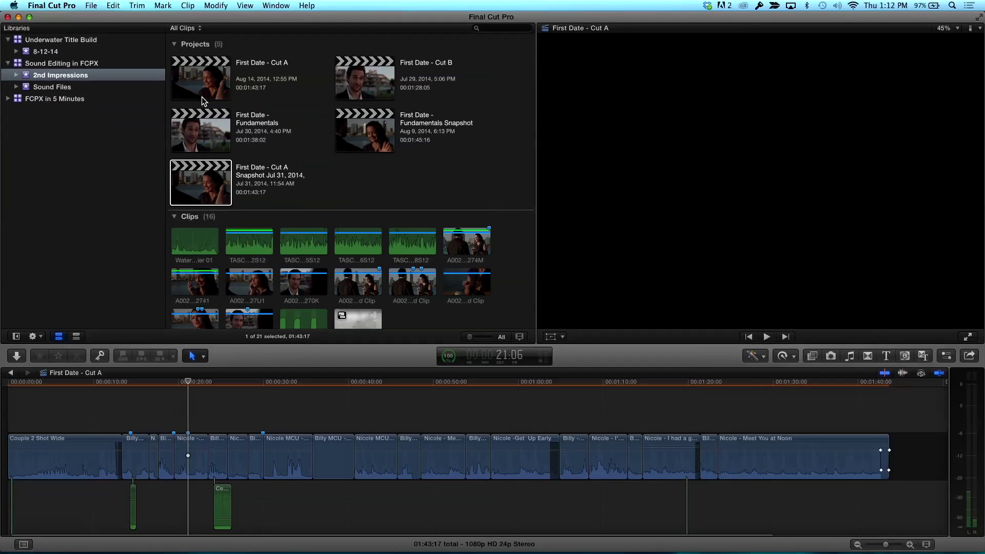
pyautogui.click(302, 142)
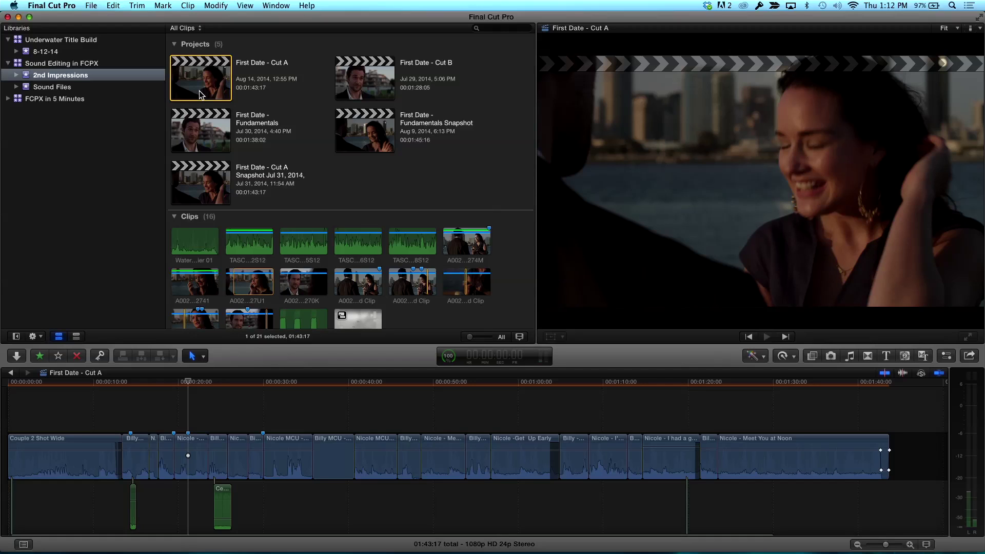
pyautogui.press('super+d')
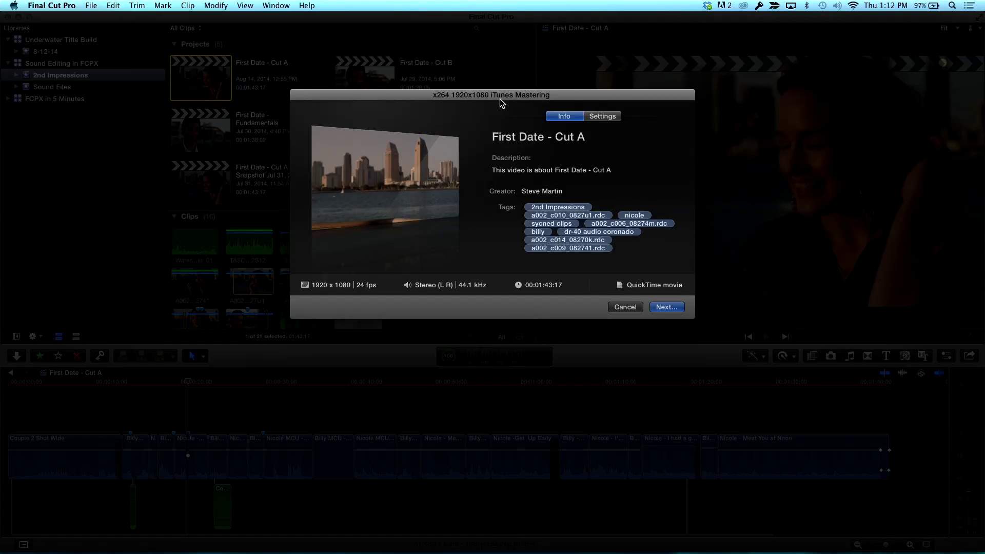
pyautogui.click(604, 121)
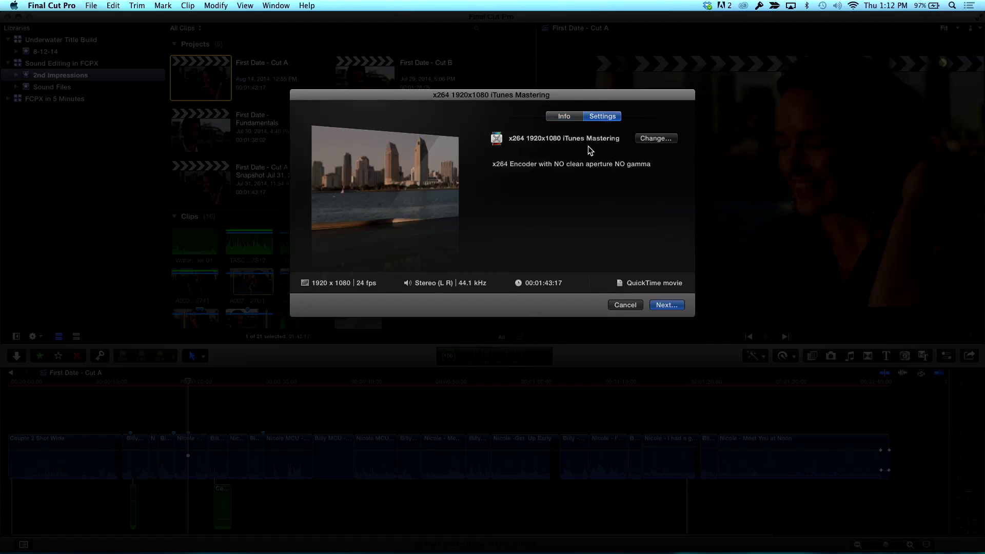
pyautogui.click(675, 306)
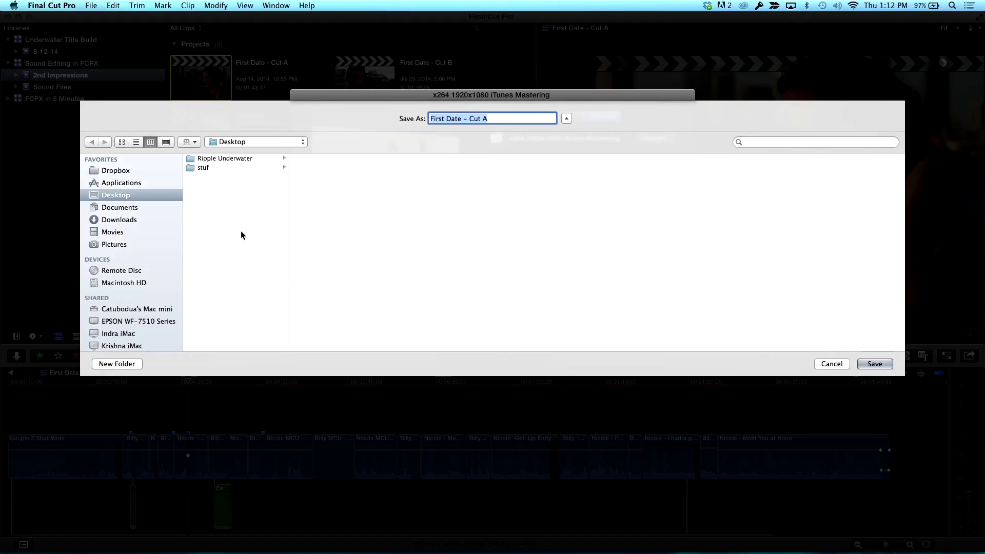
# Step: Create a Desktop folder named '2nd Impressions Exports' and save the Cut A export there
pyautogui.click(111, 363)
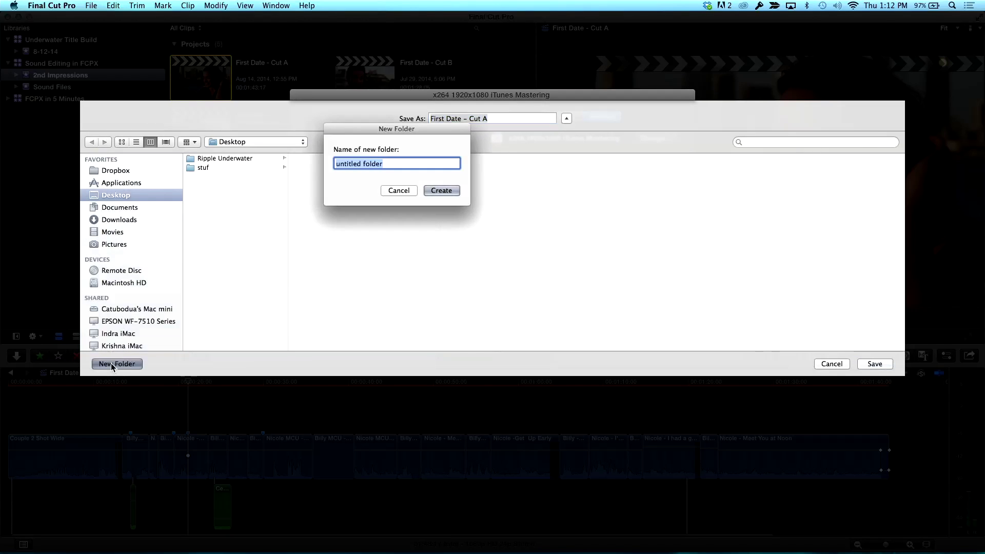
pyautogui.write('2')
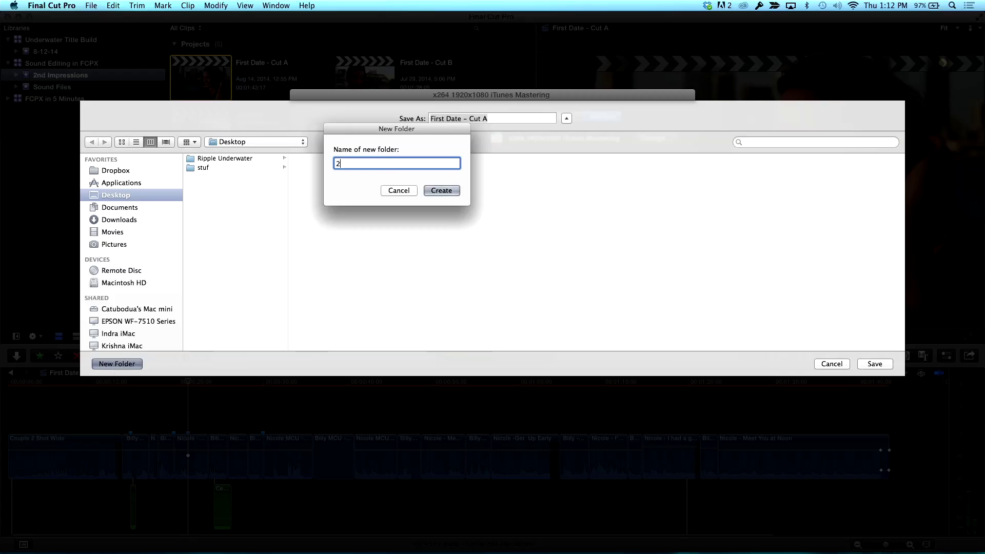
pyautogui.write('nd Impressions Exports')
pyautogui.press('Return')
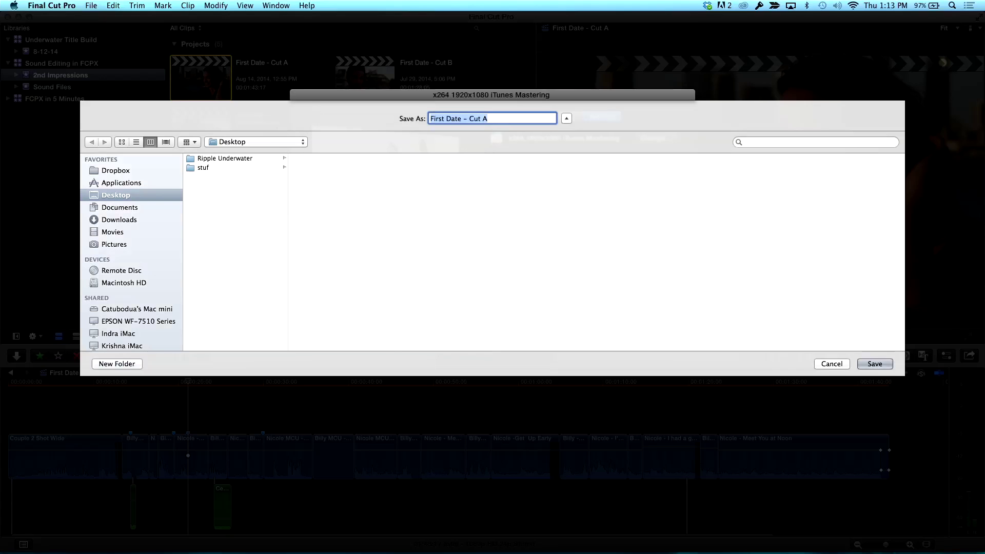
pyautogui.click(886, 364)
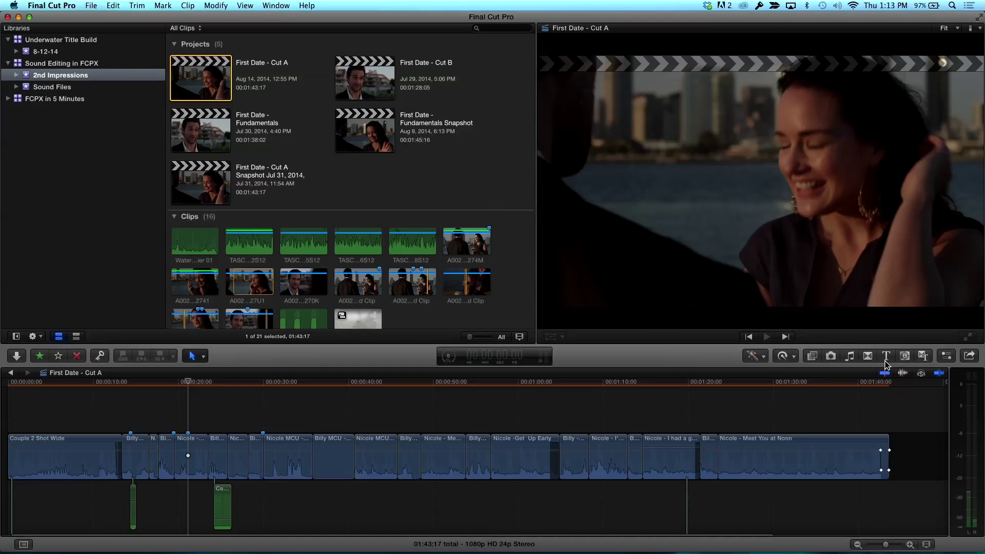
# Step: After checking background task progress, queue First Date - Fundamentals for export to 2nd Impressions Exports
pyautogui.click(450, 361)
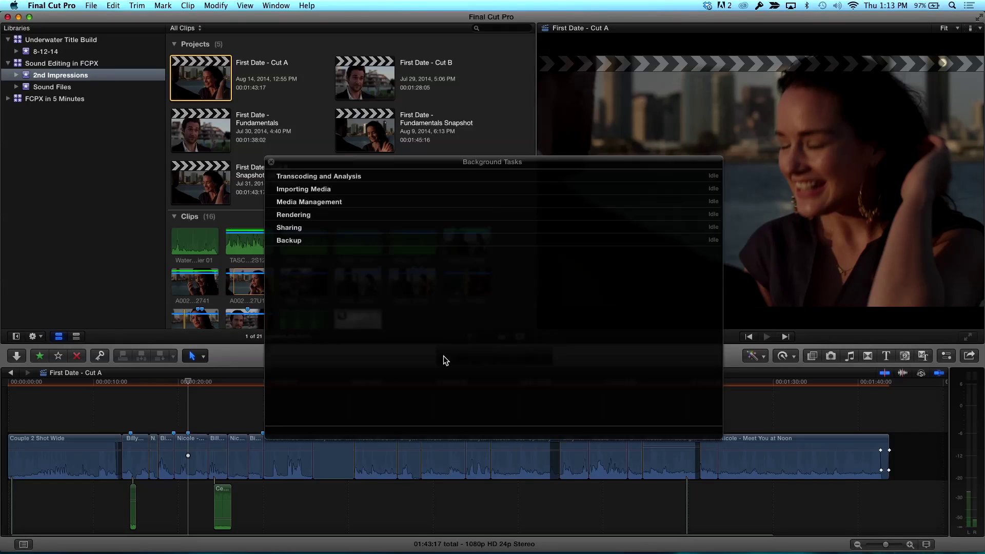
pyautogui.click(271, 162)
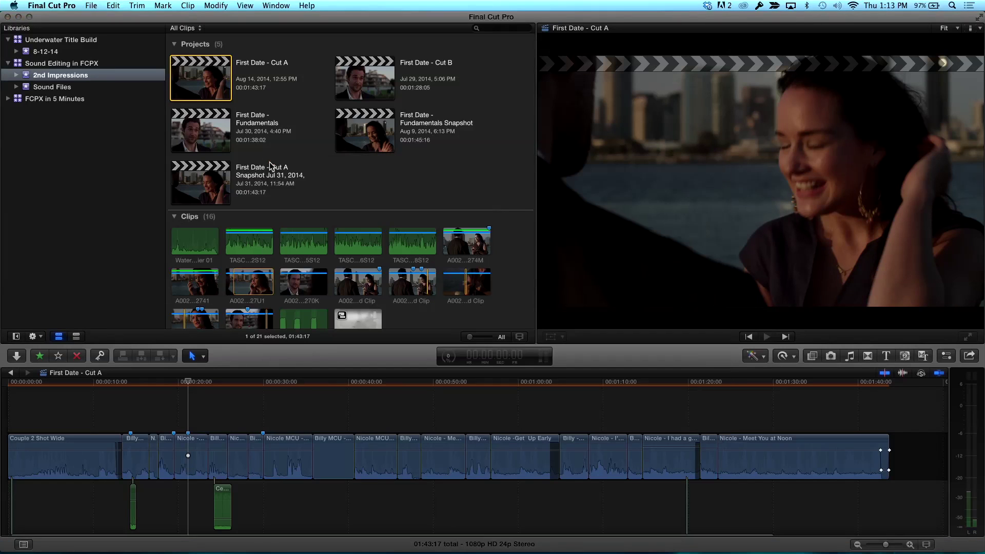
pyautogui.click(201, 132)
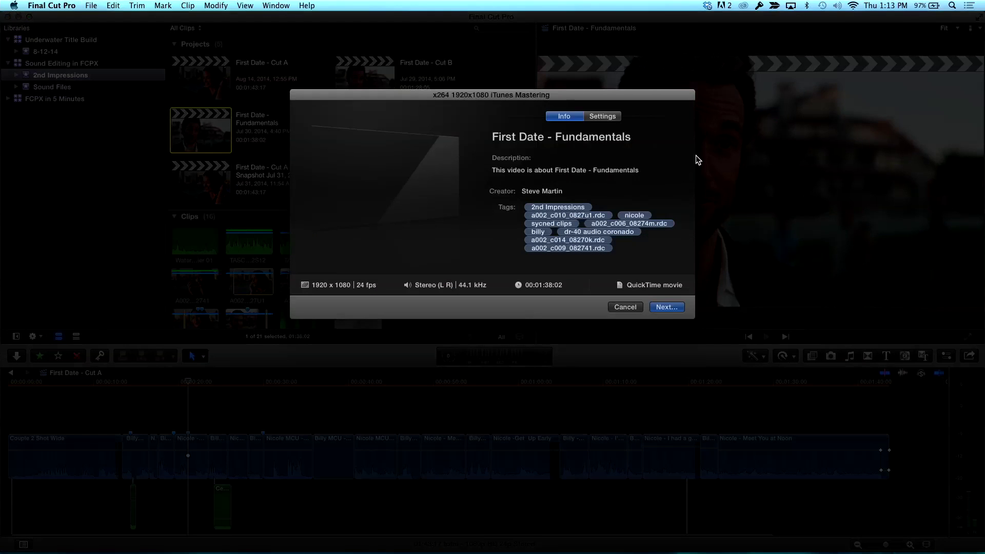
pyautogui.click(666, 308)
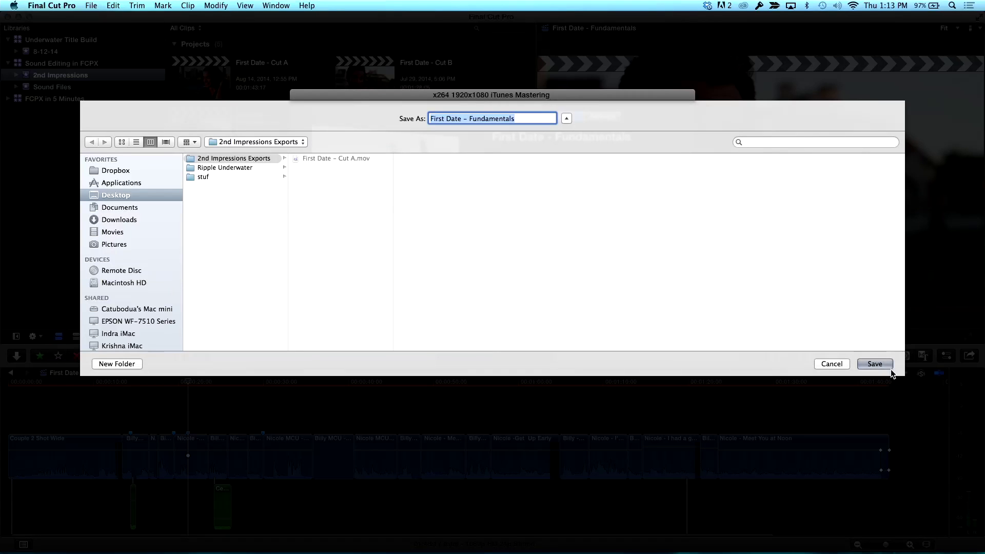
pyautogui.click(875, 364)
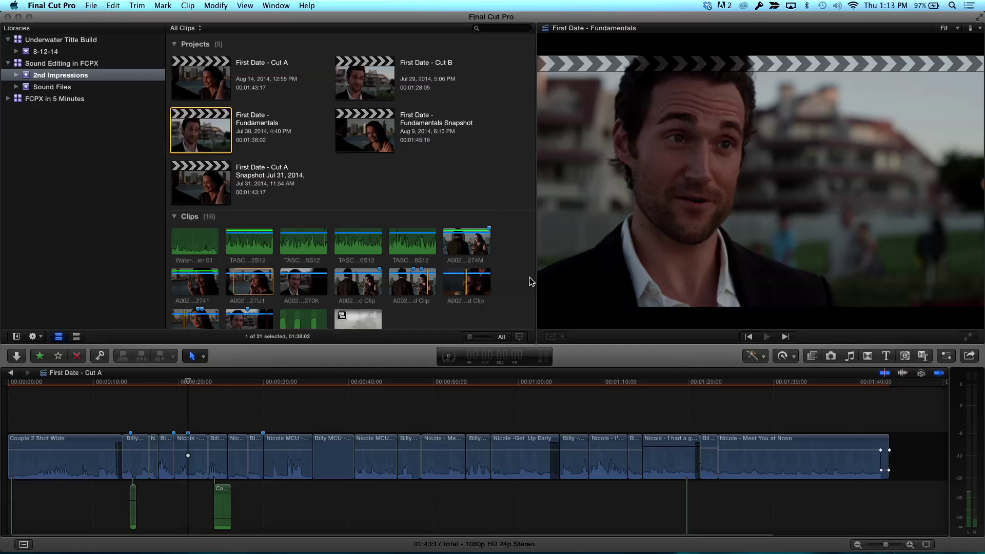
# Step: Queue the Cut A snapshot project for x264 export into the same folder
pyautogui.click(214, 191)
pyautogui.press('super+e')
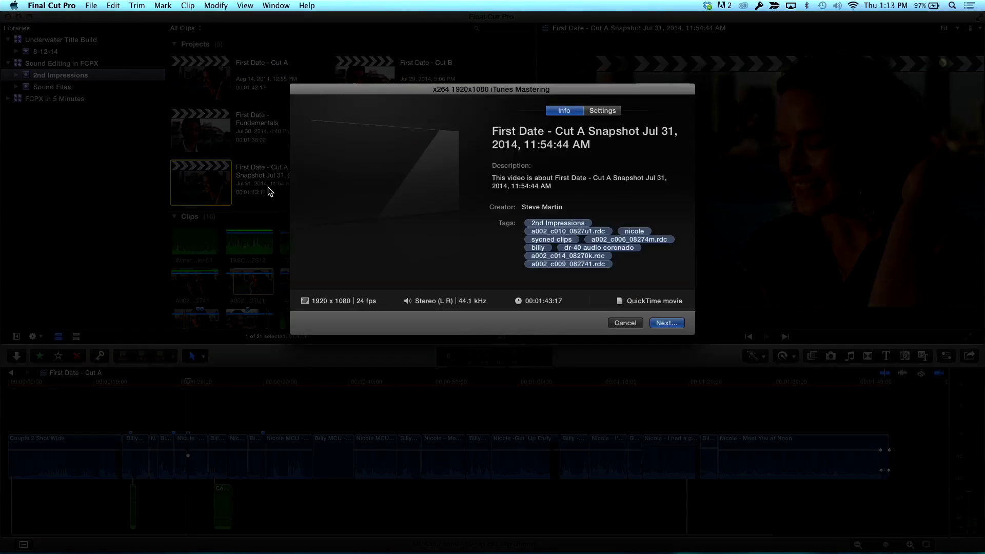
pyautogui.click(661, 324)
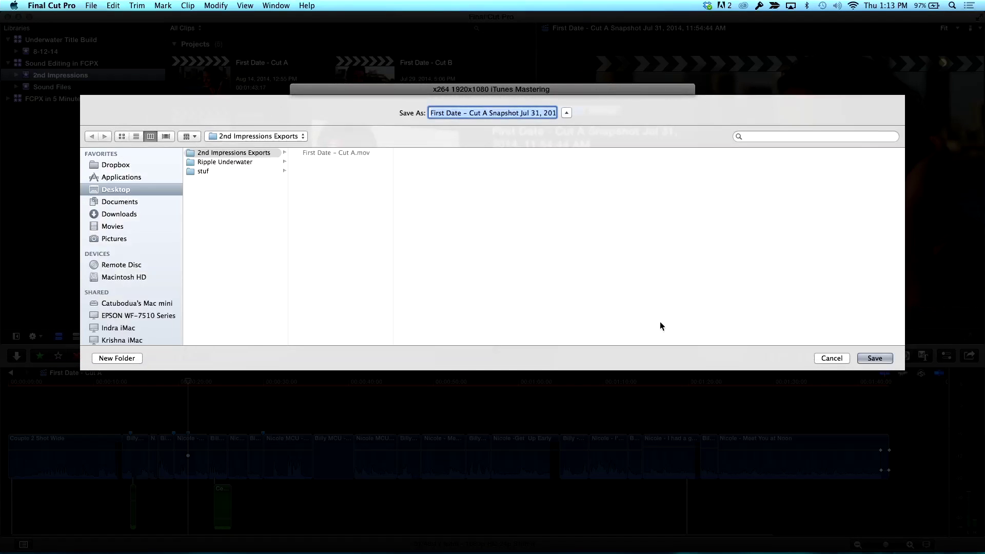
pyautogui.press('Return')
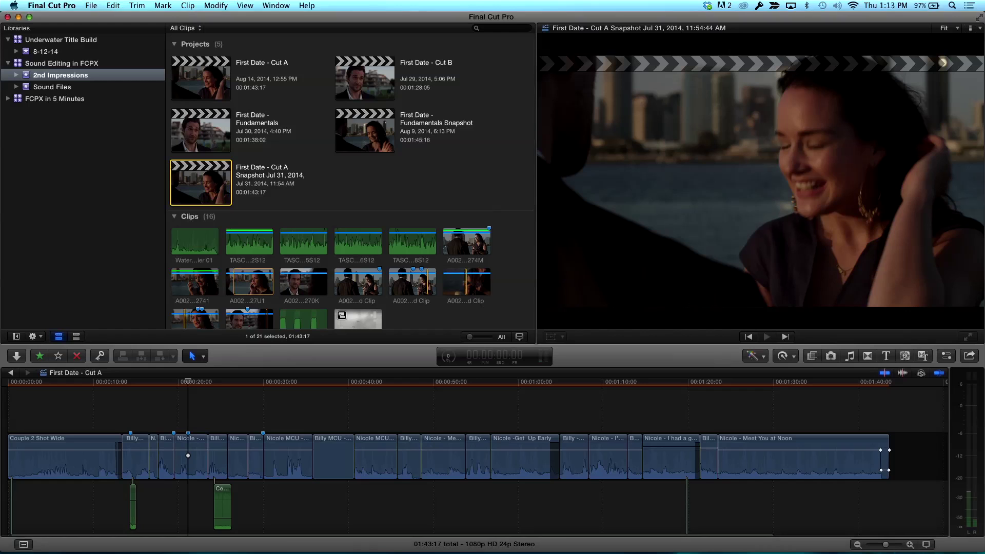
# Step: Open Background Tasks and expand Sharing to see the three queued x264 exports
pyautogui.click(448, 359)
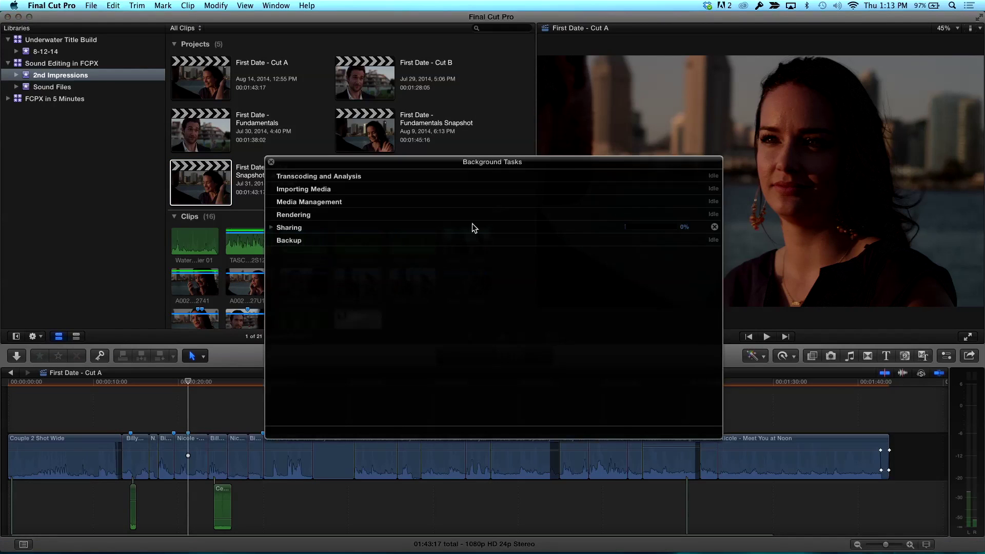
pyautogui.click(271, 226)
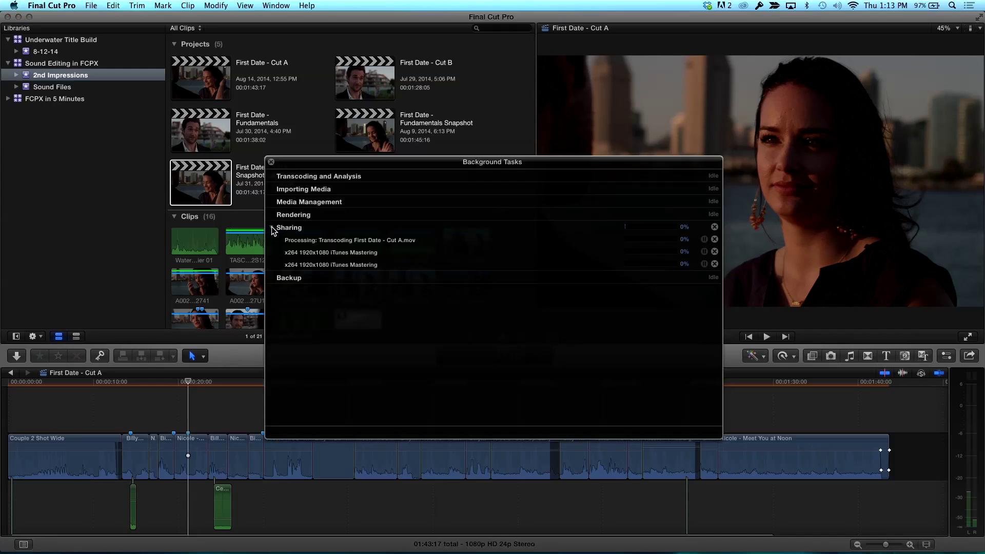